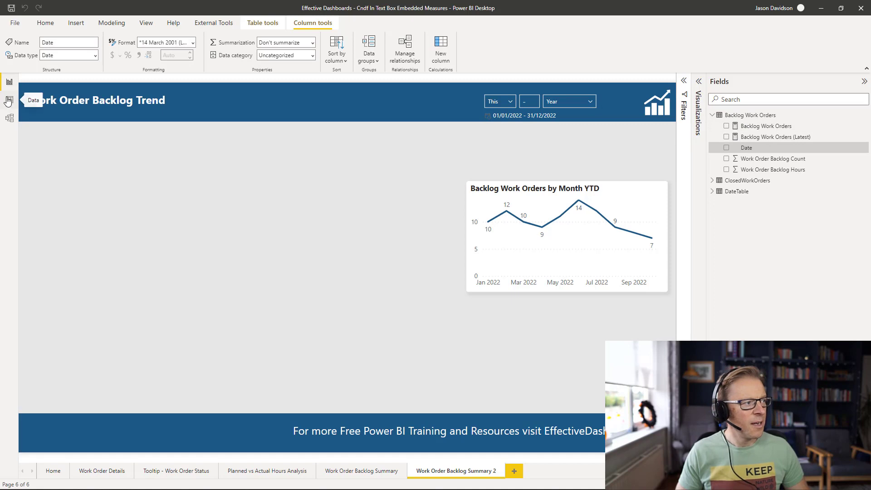
Step: Review the rows of the Backlog Work Orders table, return to the report page, and select the Backlog Work Orders by Month YTD chart
click(5, 97)
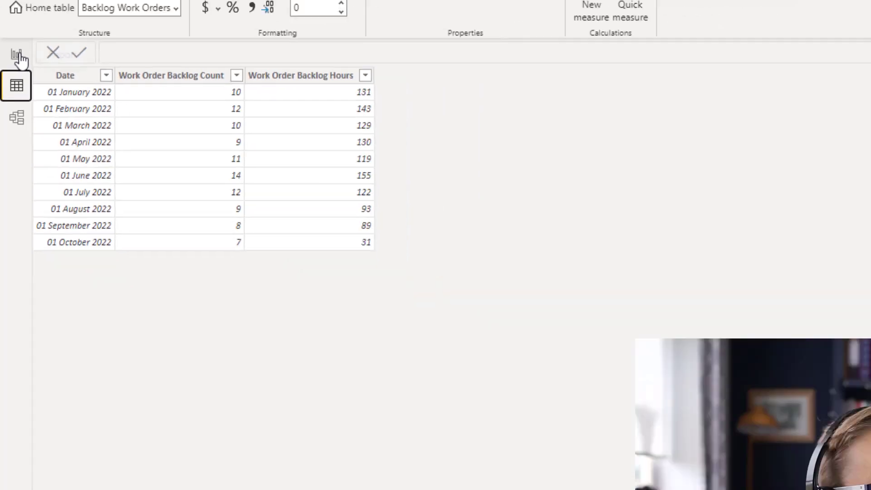
click(19, 56)
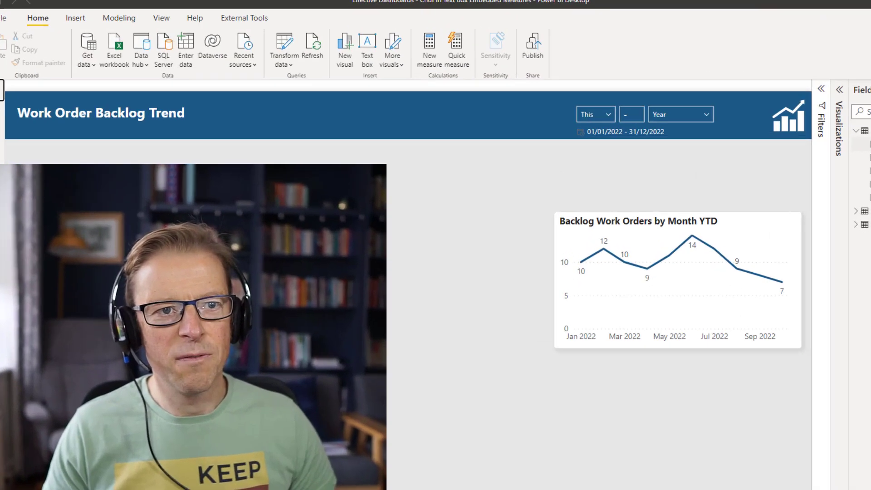
click(792, 127)
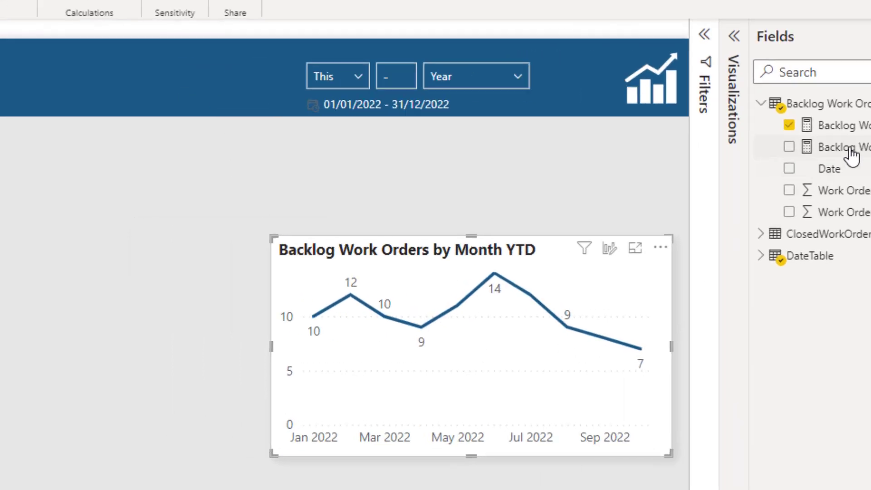
Step: Examine the LASTNONBLANKVALUE formula of the Backlog Work Orders (Latest) measure and its arguments, check the latest table row, and return to the report
click(849, 149)
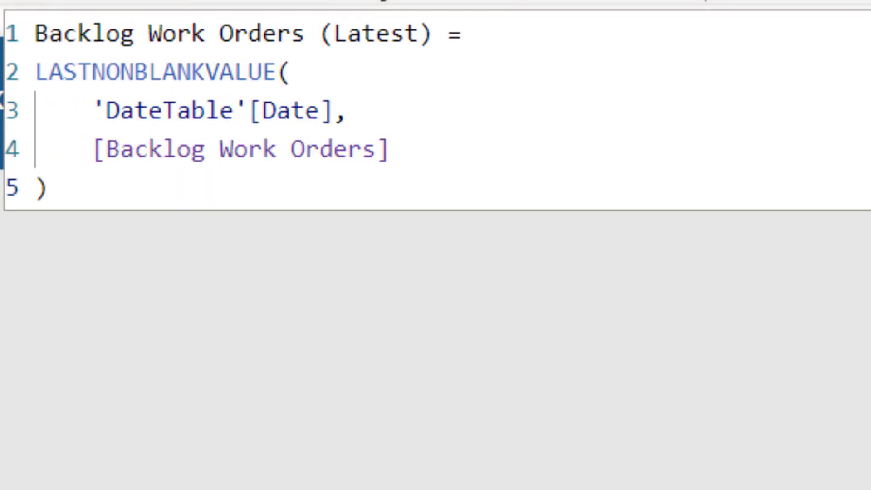
drag(39, 75, 277, 77)
click(48, 72)
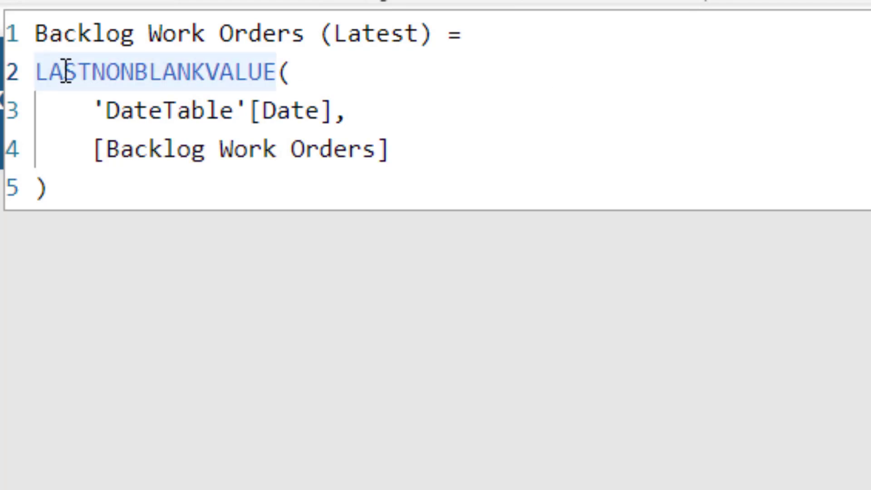
click(301, 71)
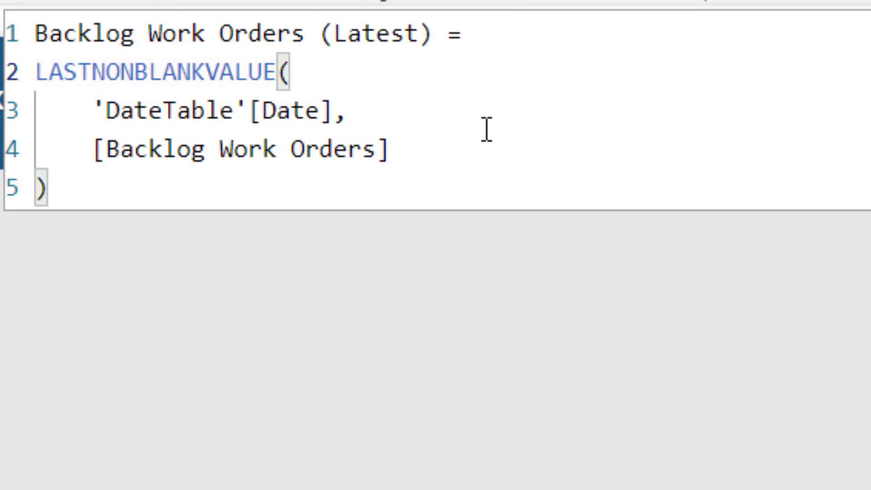
key(BackSpace)
text(()
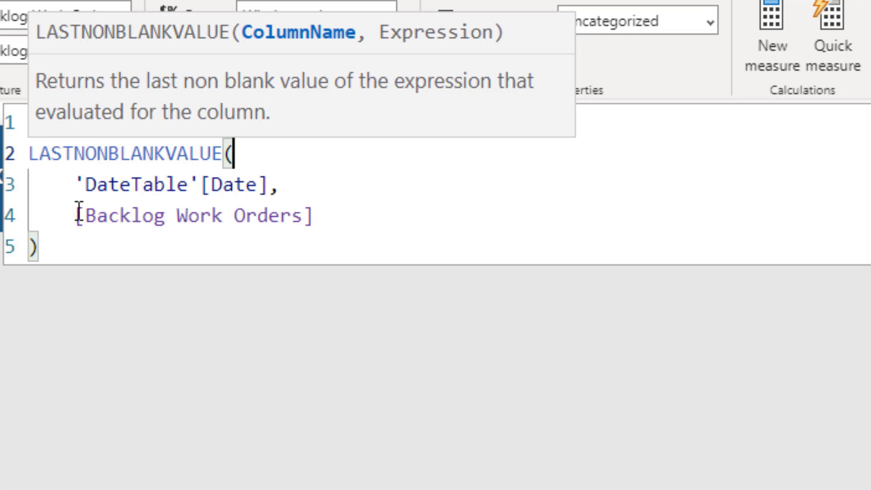
drag(77, 215, 315, 216)
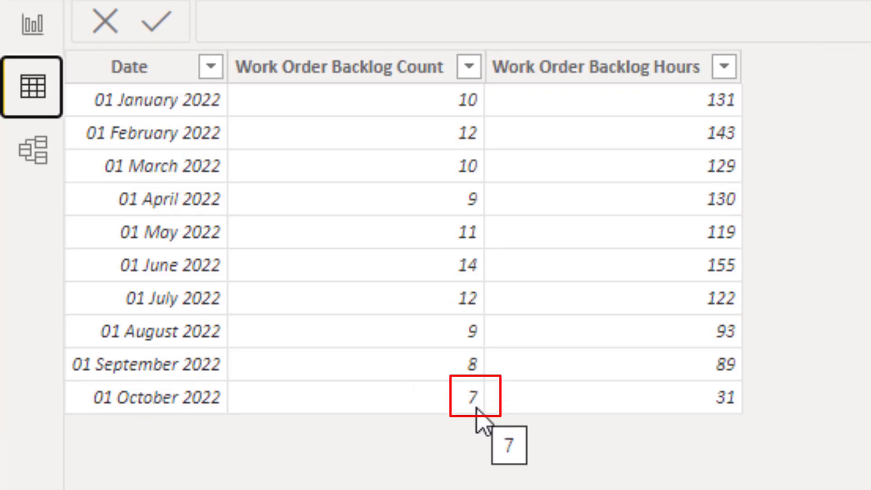
click(40, 40)
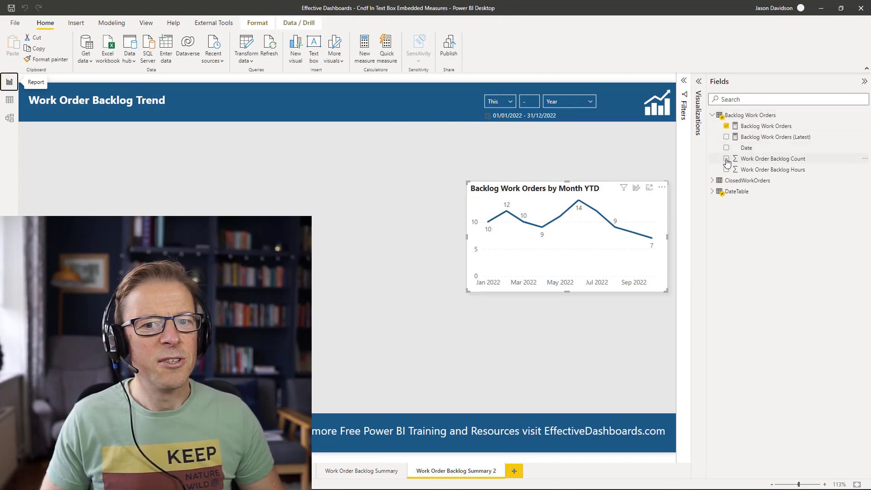
Step: Widen the Current Backlog Status text box by extending its left edge well past the chart below it
click(606, 169)
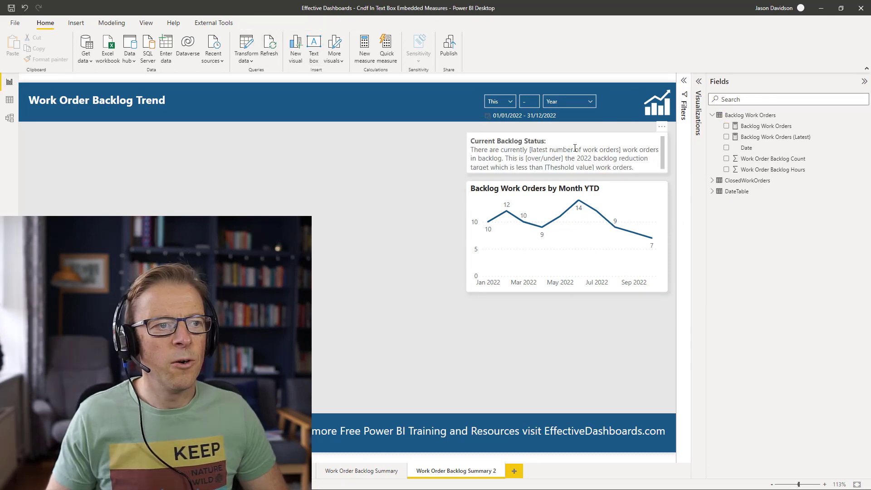
click(574, 148)
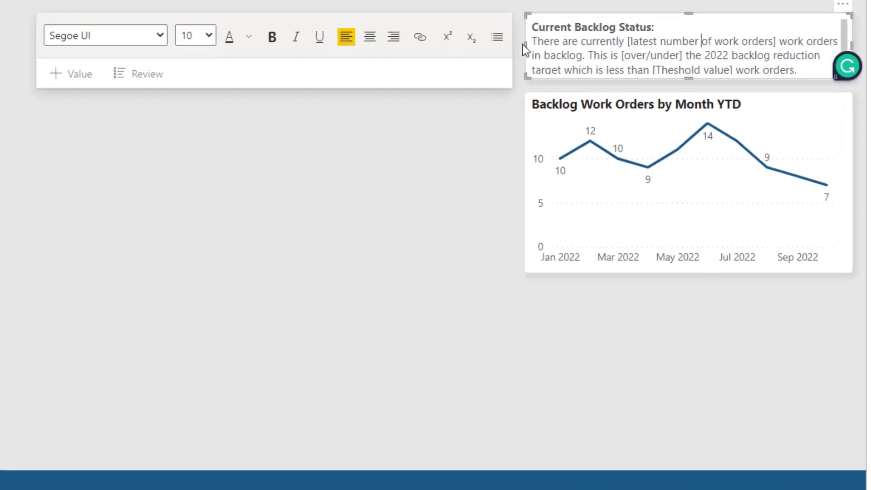
drag(524, 49, 324, 62)
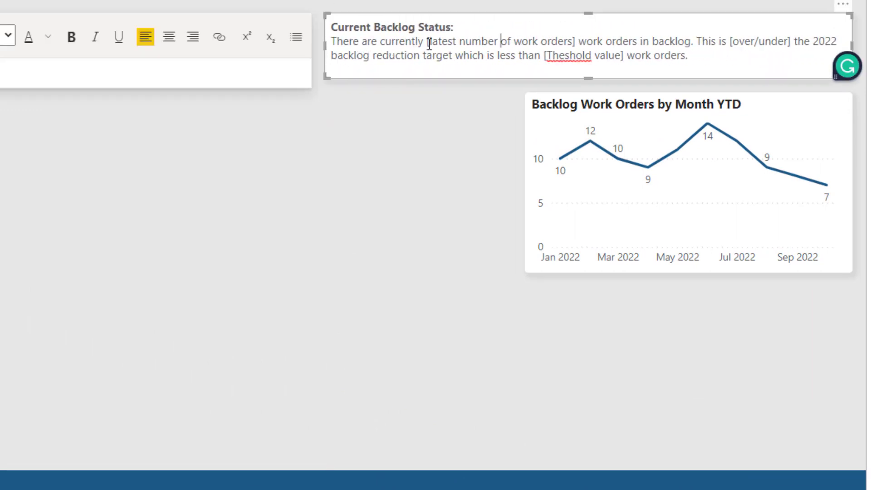
Step: Replace the [latest number of work orders] placeholder in the Current Backlog Status sentence with 7
drag(426, 42, 575, 43)
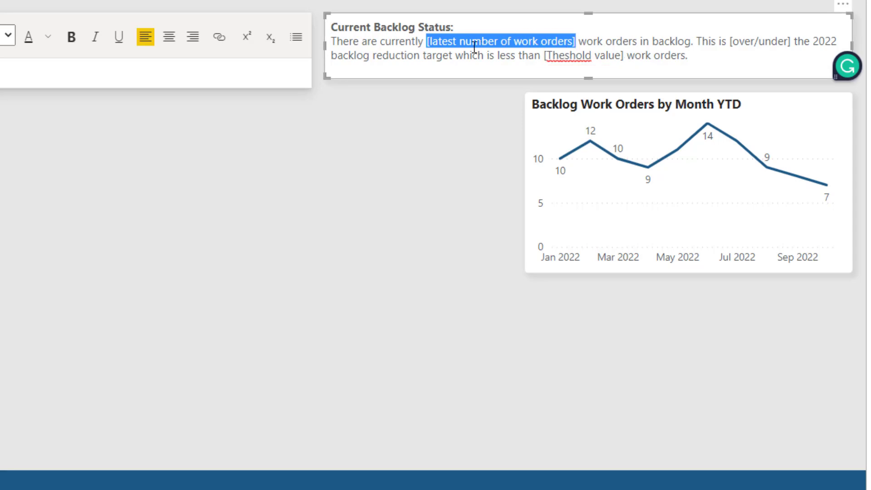
click(539, 40)
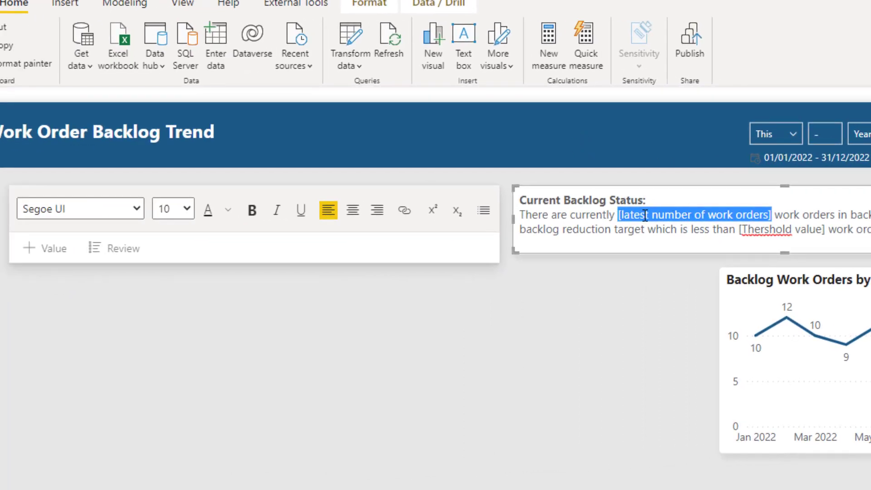
text(7)
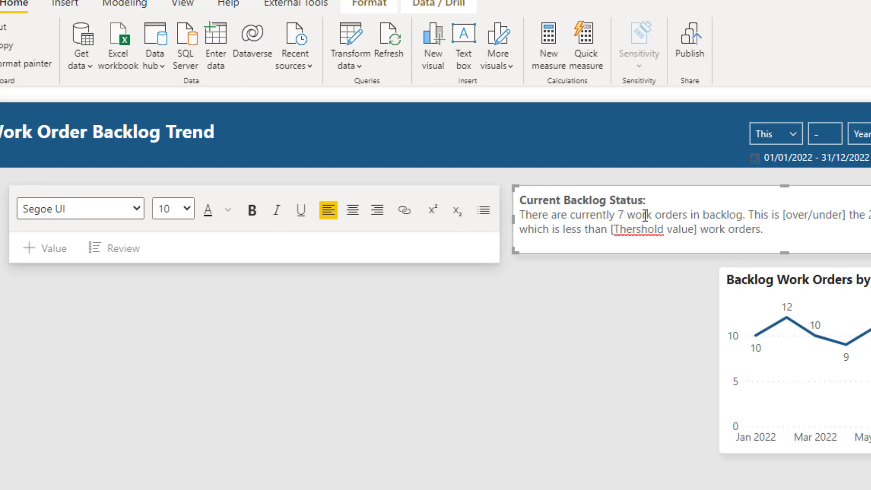
Step: Try red and green font colours on the 7 in the status sentence, and open the custom colour picker
click(228, 210)
click(285, 438)
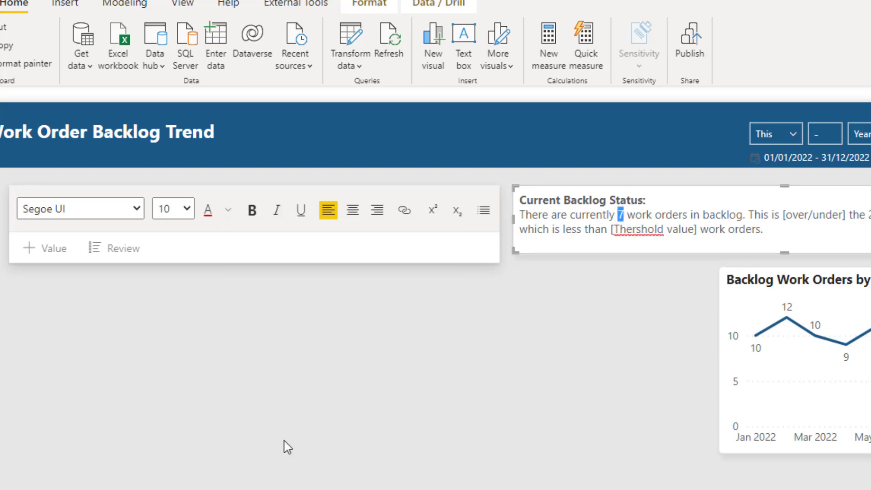
click(228, 211)
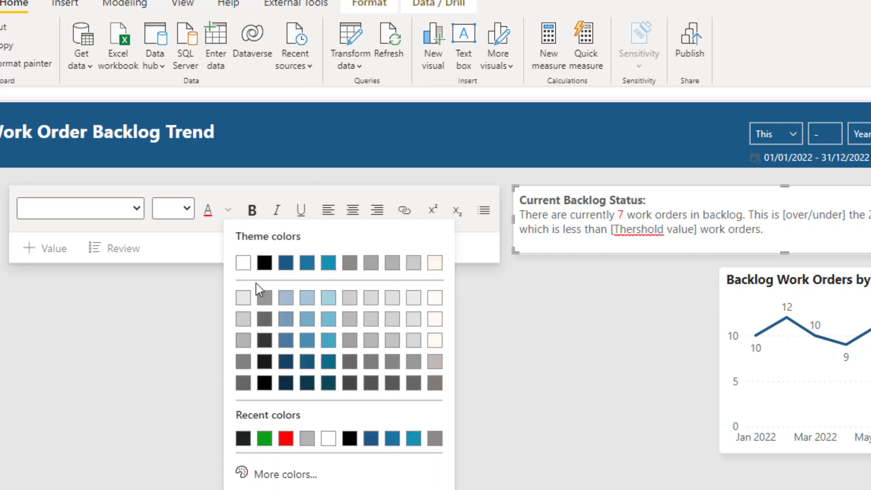
click(263, 438)
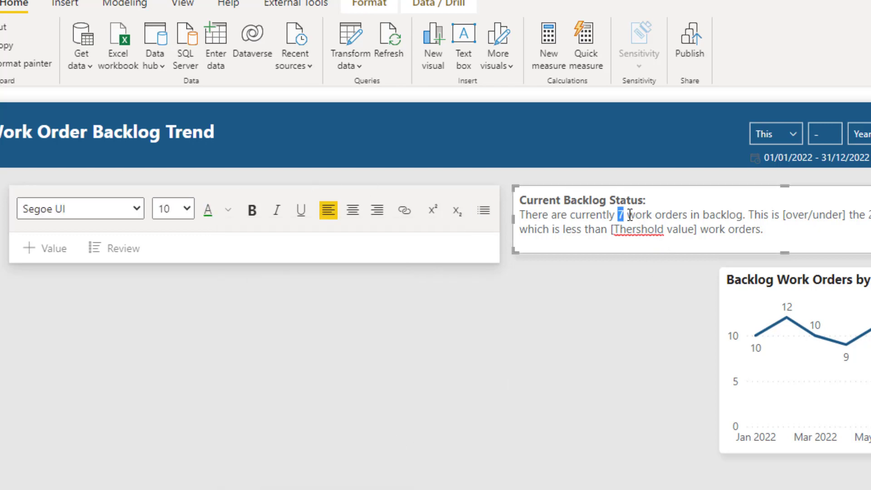
drag(614, 214, 624, 215)
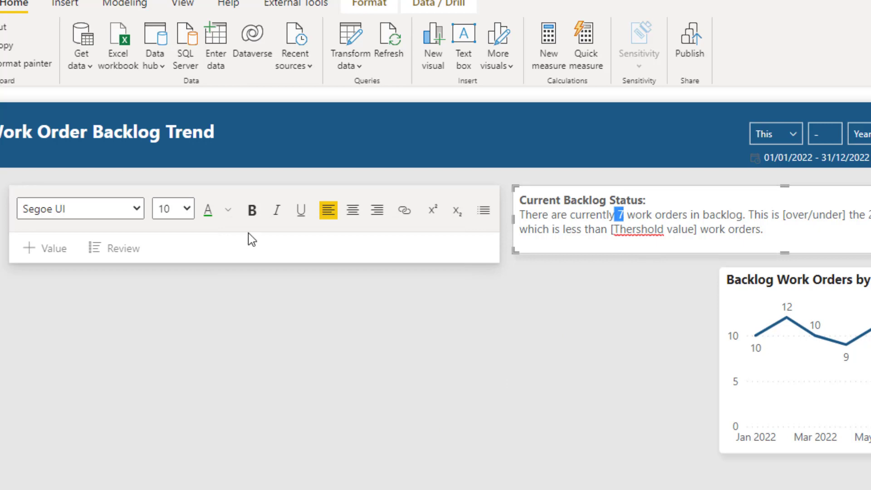
click(228, 211)
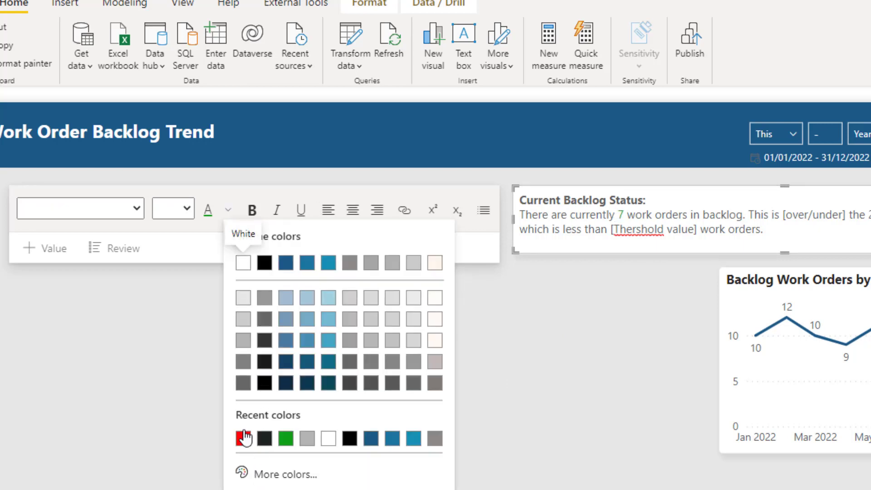
click(263, 473)
click(270, 463)
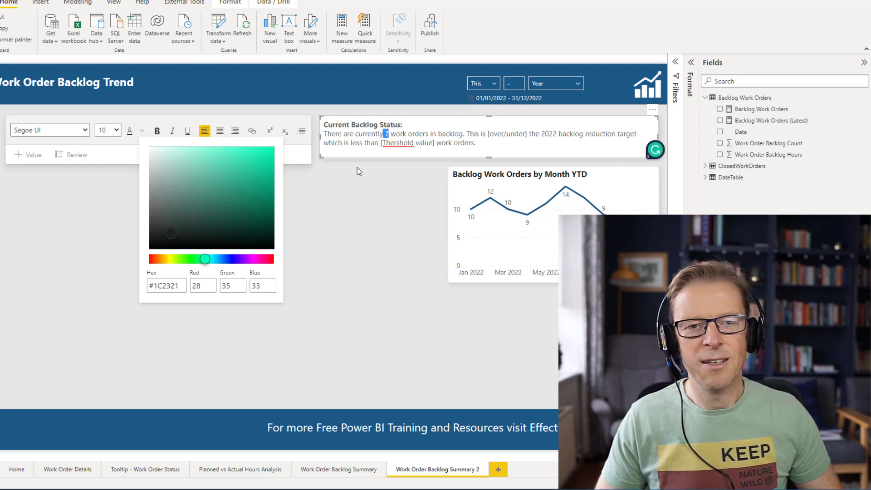
click(390, 135)
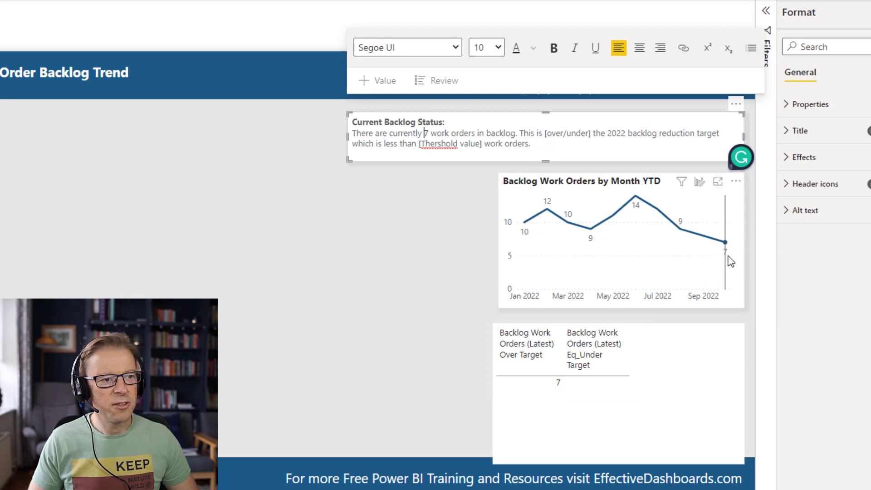
Step: Insert a dynamic value after "There are currently" in the summary text, calculated from backlog work orders (latest) over target
mouse_move(731, 260)
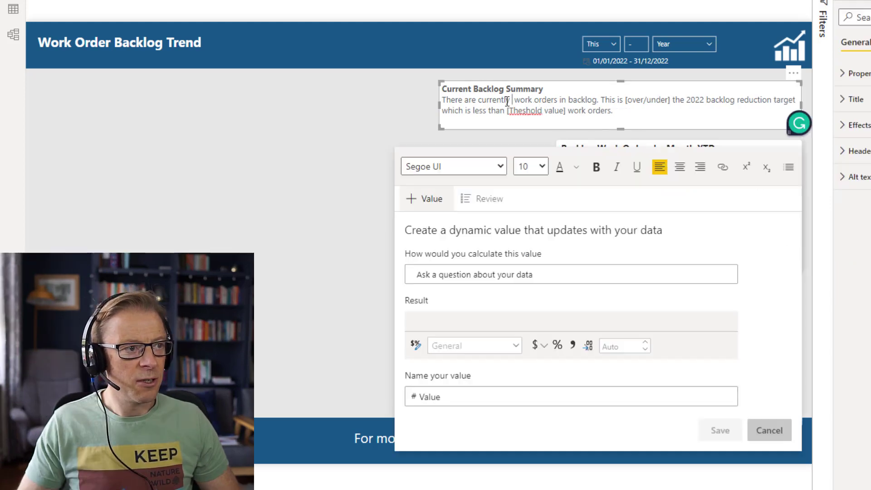
click(422, 199)
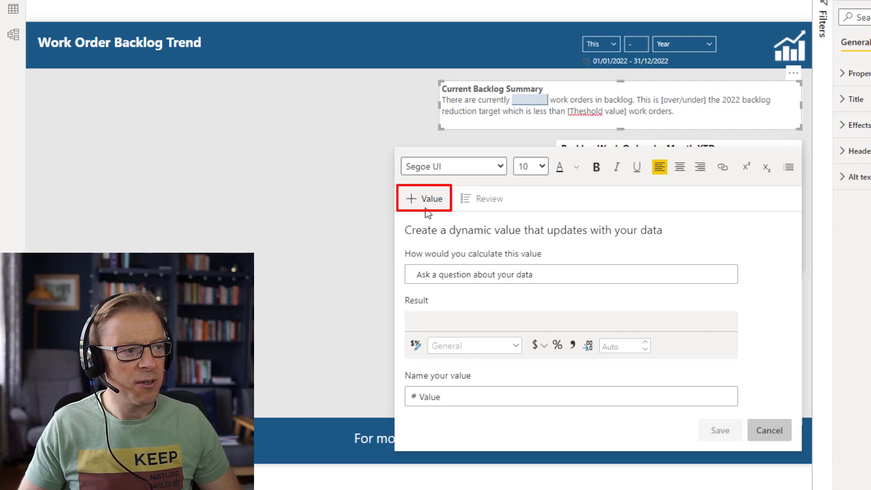
click(454, 276)
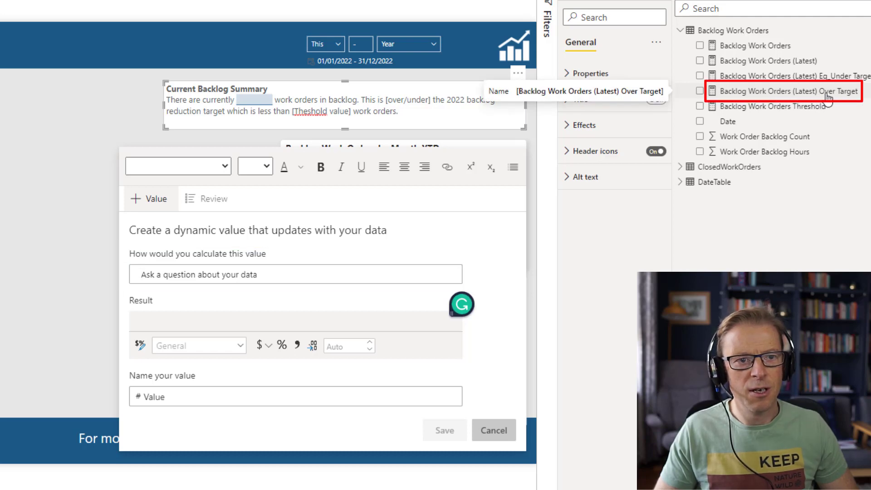
text(backlog work orders lat)
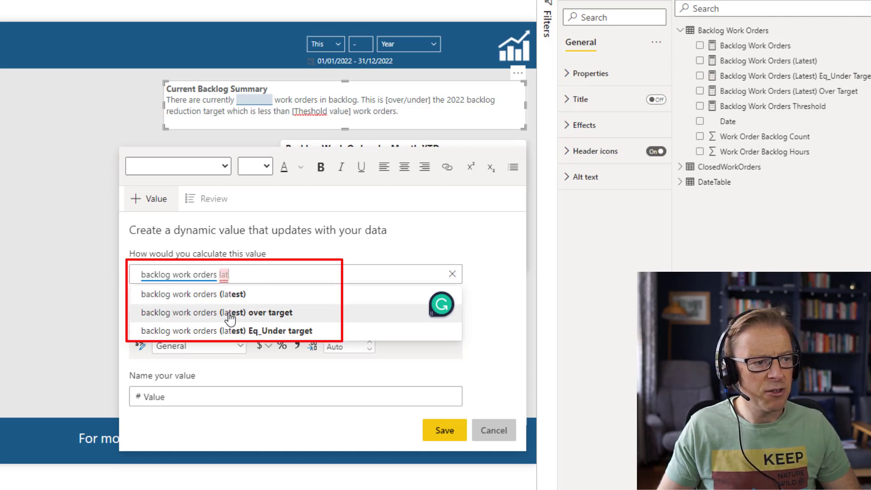
click(227, 312)
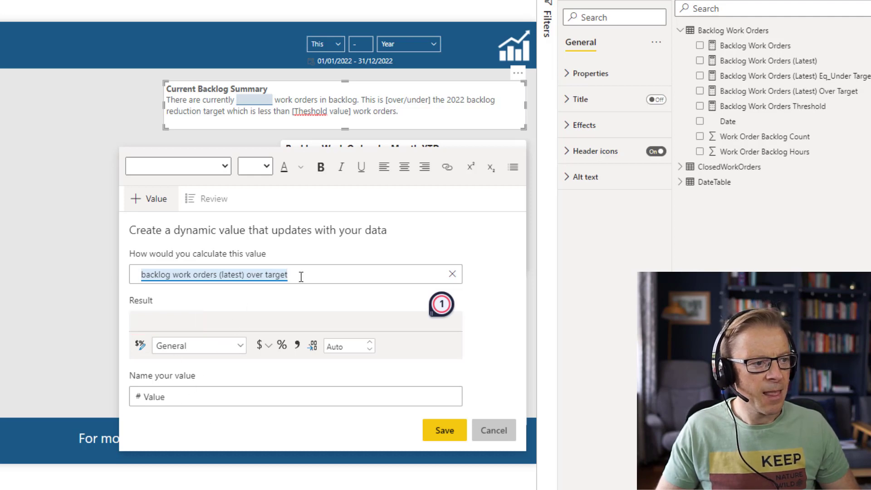
Step: Name the dynamic value "backlog work orders (latest) over target", copied from its calculation, and save it
drag(291, 274, 107, 273)
key(ctrl+c)
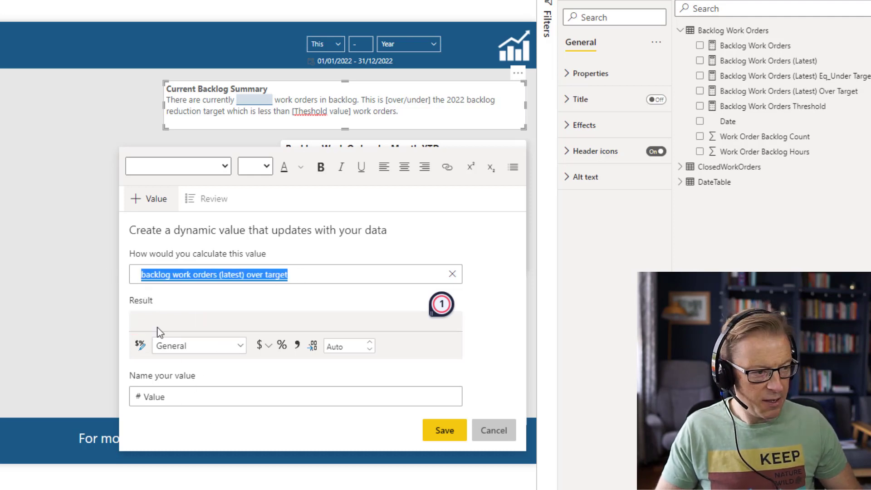
drag(166, 397, 116, 403)
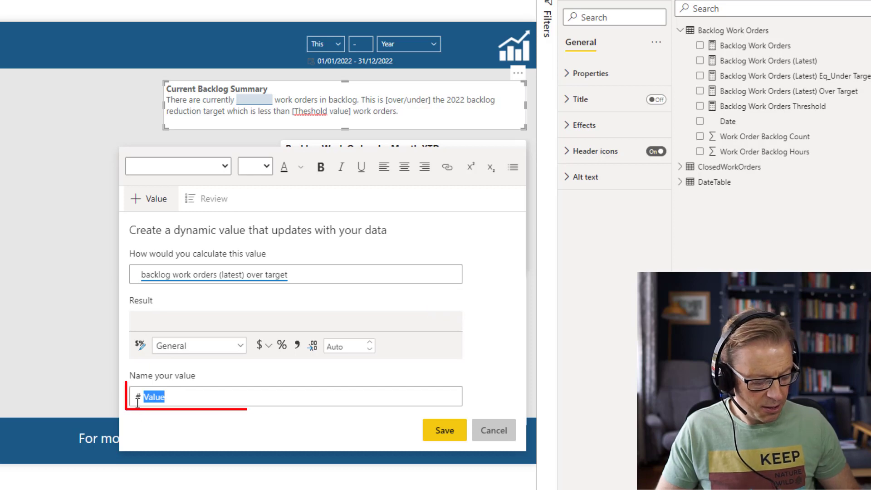
key(ctrl+v)
click(447, 430)
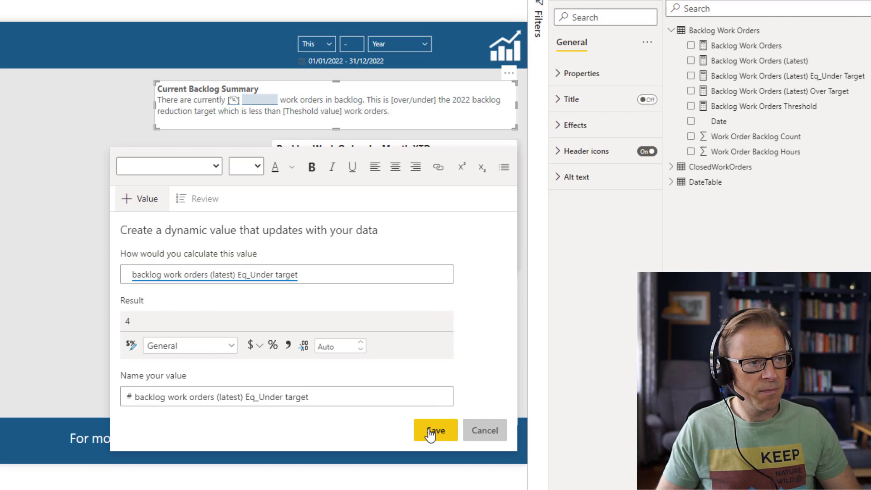
Step: Save a second dynamic value beside the first, calculated from and named "backlog work orders (latest) Eq_Under target"
click(429, 435)
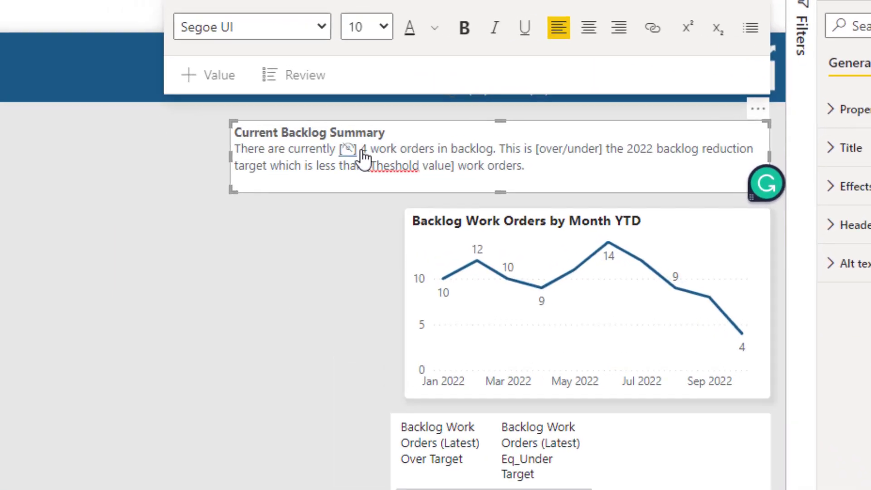
click(278, 104)
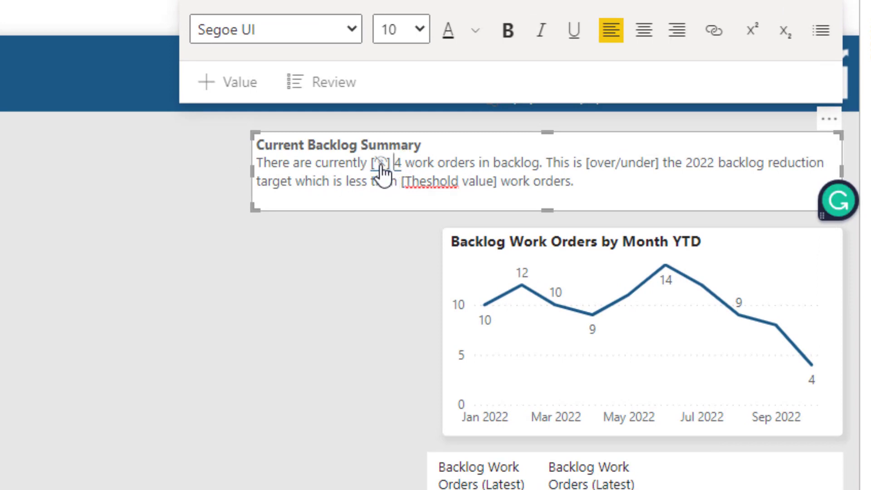
Step: Colour the Eq_Under target value in the summary sentence green and the over target value beside it red
mouse_move(383, 172)
click(475, 30)
click(553, 339)
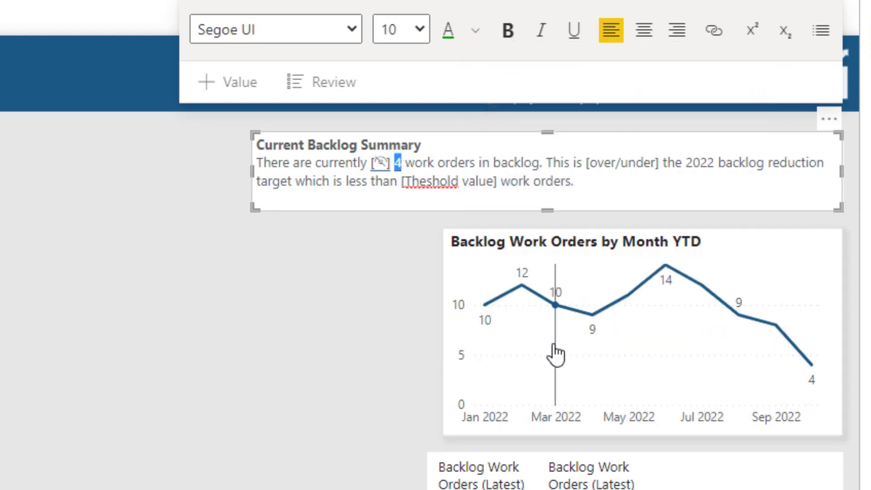
click(353, 162)
click(380, 164)
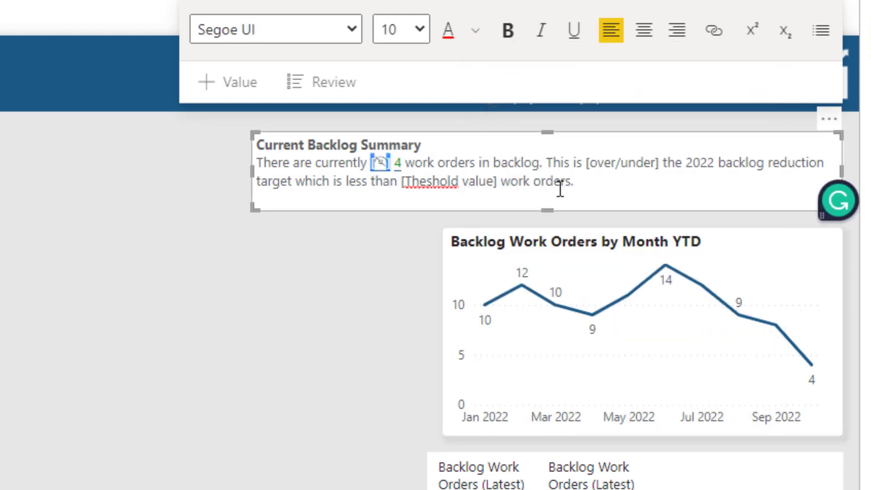
click(448, 32)
click(444, 163)
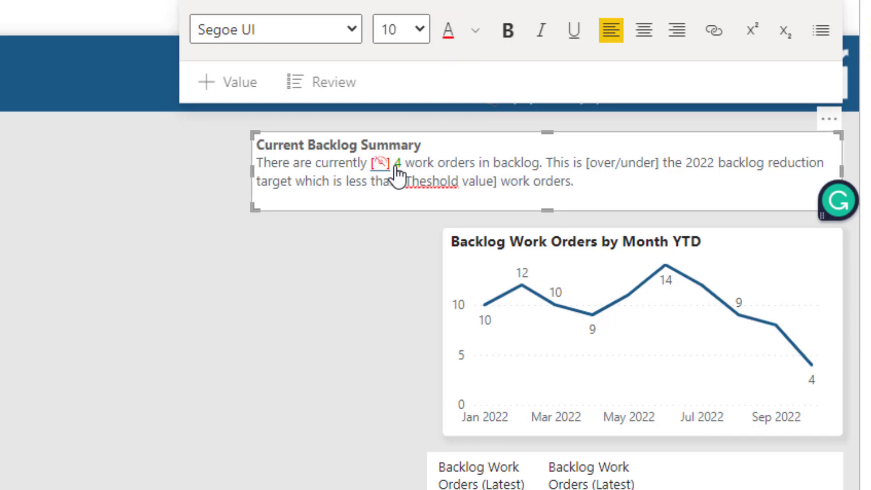
Step: Remove the space between the red over target value and the green Eq_Under target value in the summary sentence
click(391, 162)
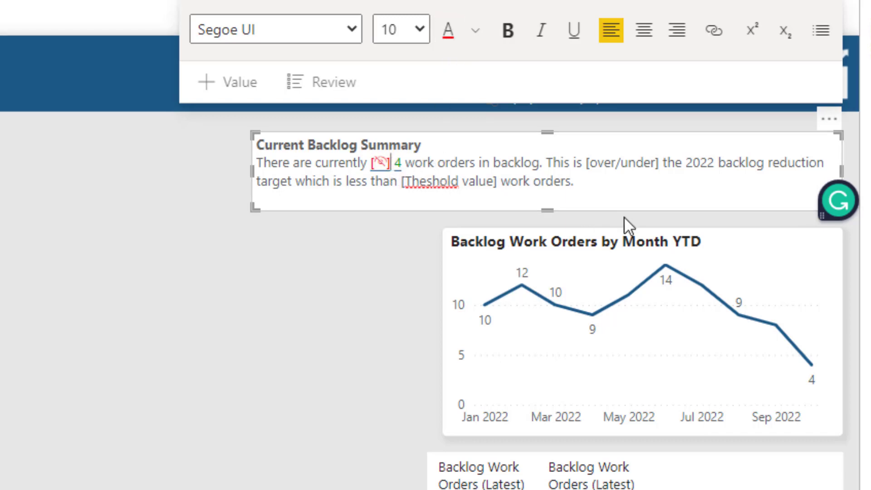
key(Delete)
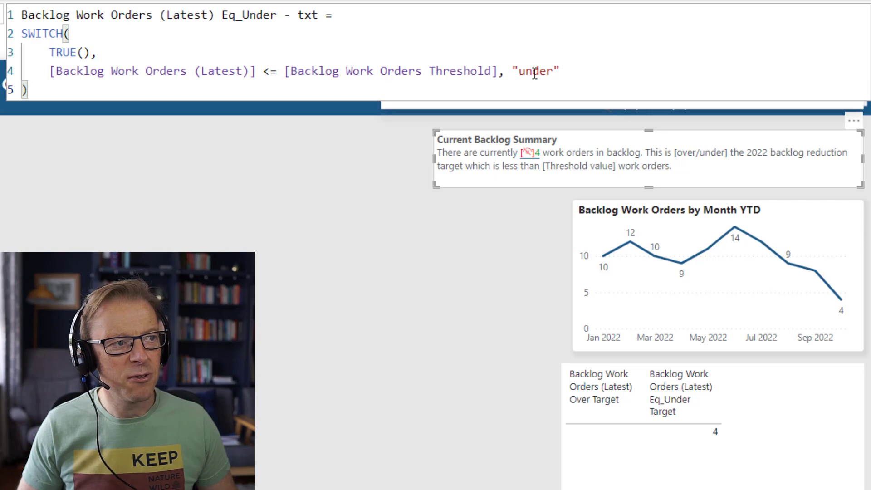
Step: Replace the "[over/under]" placeholder with a dynamic value calculated from and named "backlog work orders (latest) over - txt"
click(678, 152)
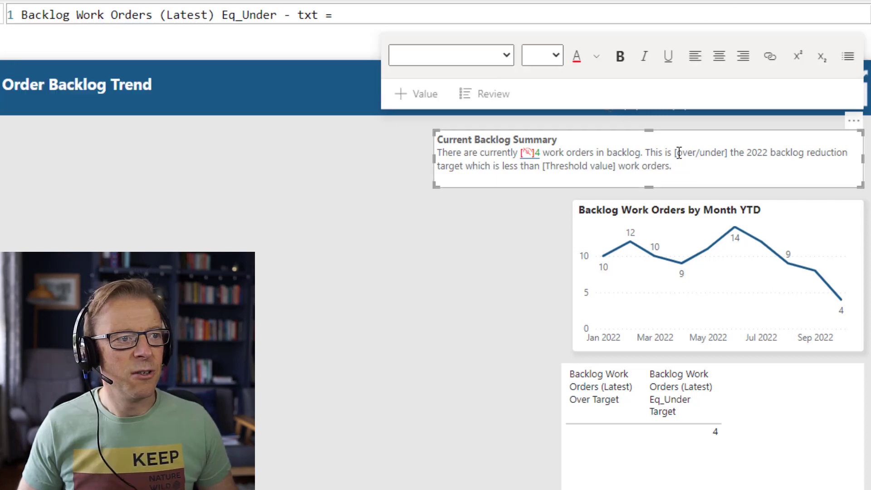
click(728, 153)
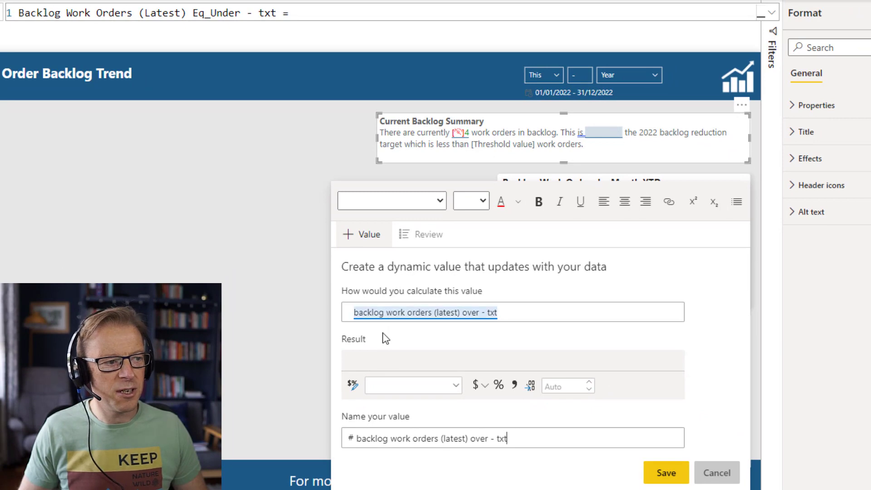
click(666, 472)
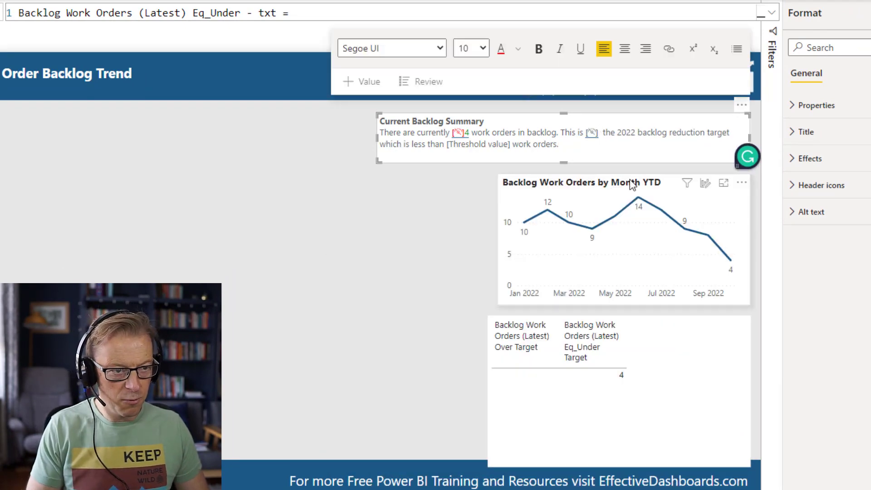
Step: Insert a second dynamic value after the over text value, calculated from "backlog work orders (latest) Eq_Under - txt"
click(592, 132)
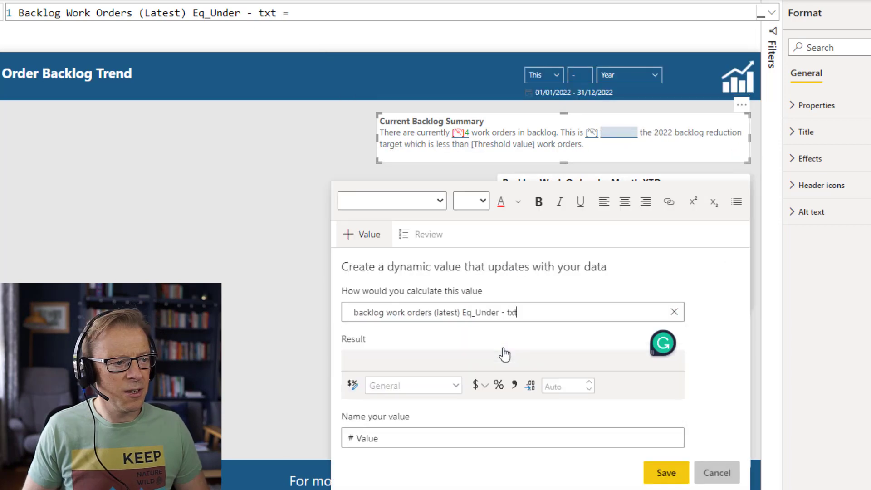
drag(525, 314, 337, 303)
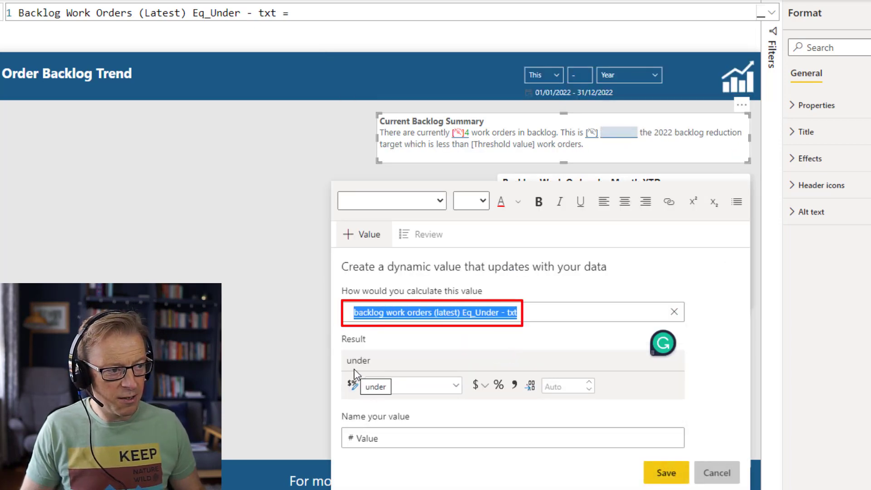
double_click(386, 438)
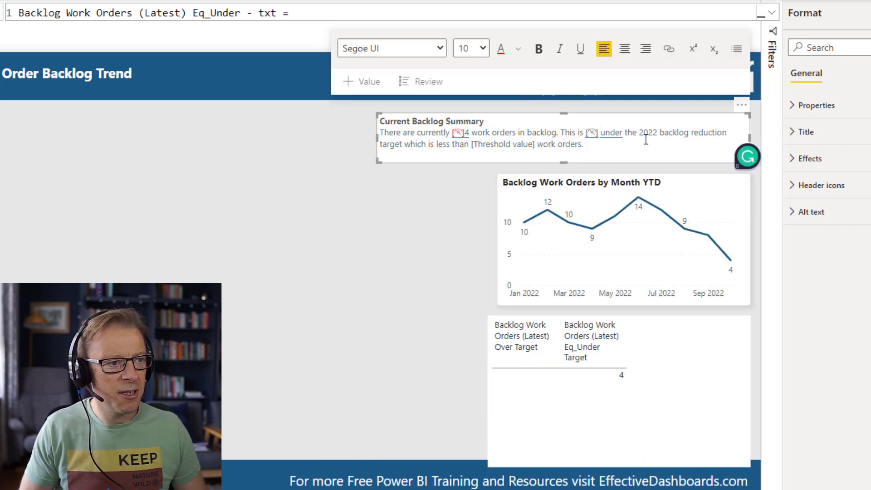
Step: Colour the over text value after "This is" red and the Eq_Under text value beside it green
click(591, 132)
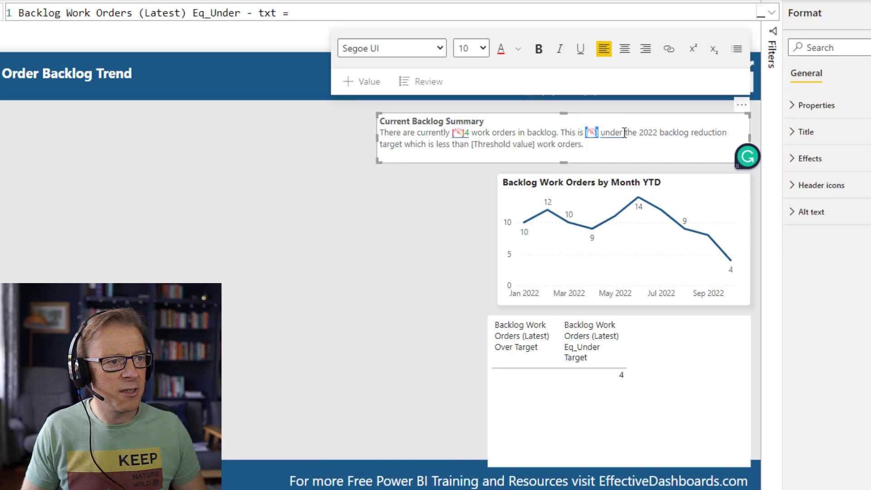
double_click(623, 132)
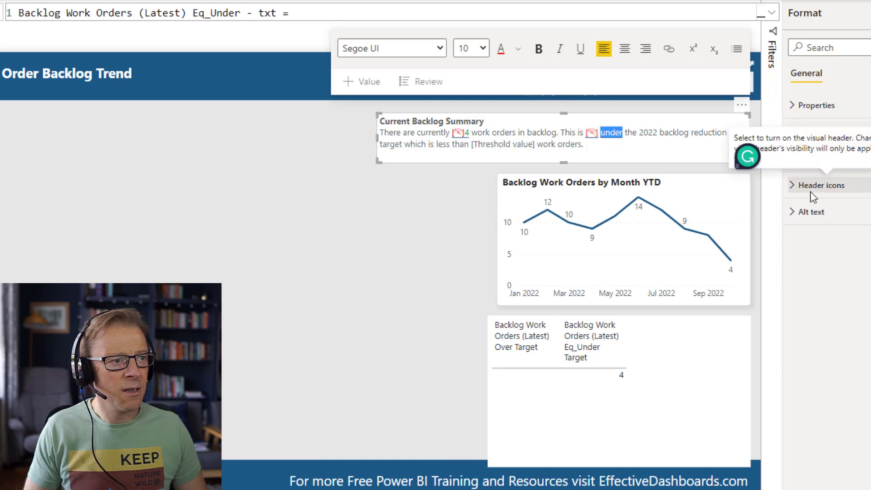
click(519, 49)
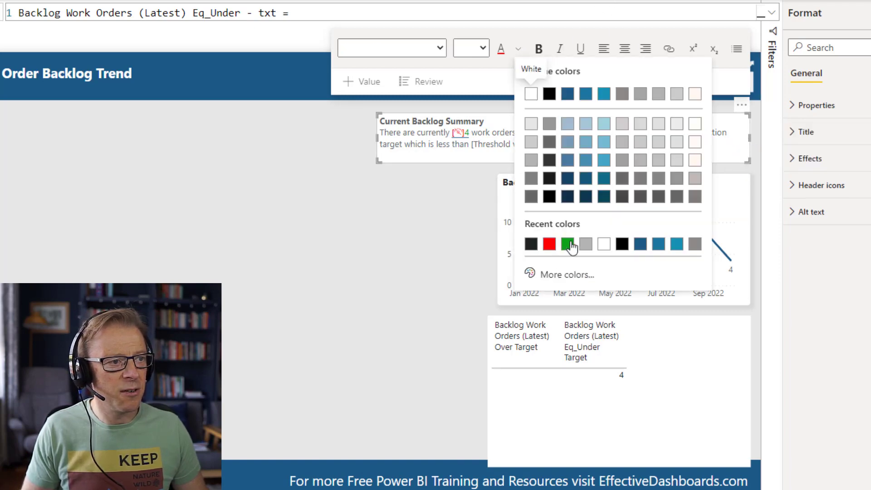
click(570, 245)
Step: Replace the "[Threshold value]" placeholder with a saved dynamic value calculated from "backlog work orders threshold"
drag(472, 144, 526, 144)
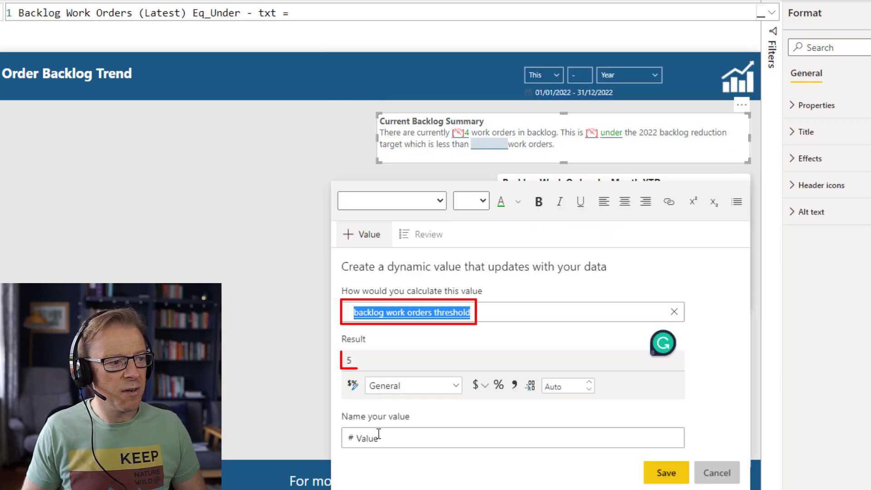
click(398, 439)
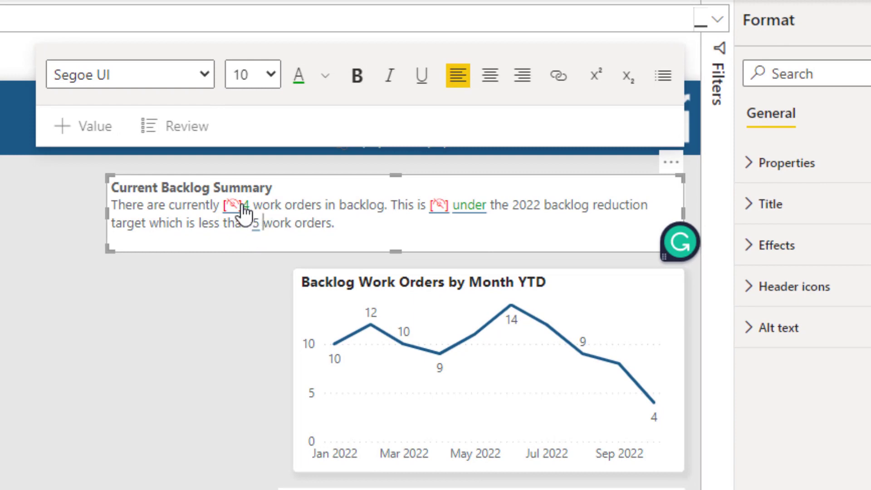
Step: Close the gap between the over and under text values and make all the dynamic values in the summary bold
click(214, 204)
click(202, 255)
click(109, 214)
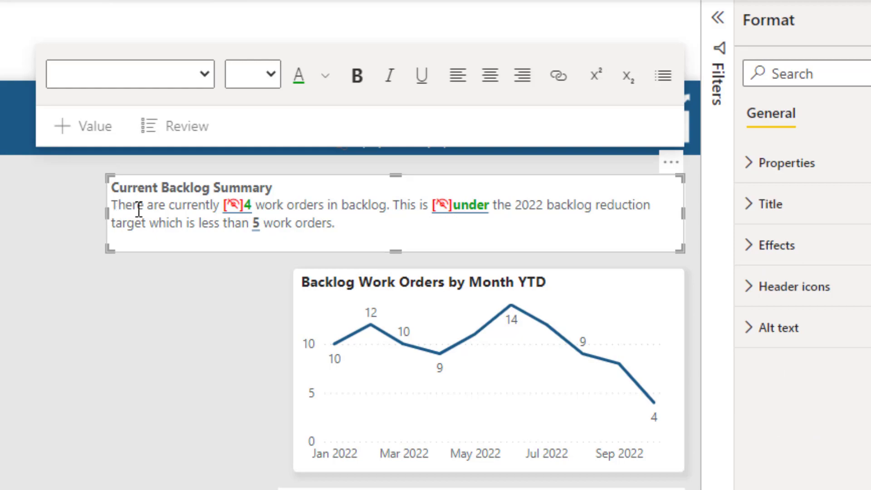